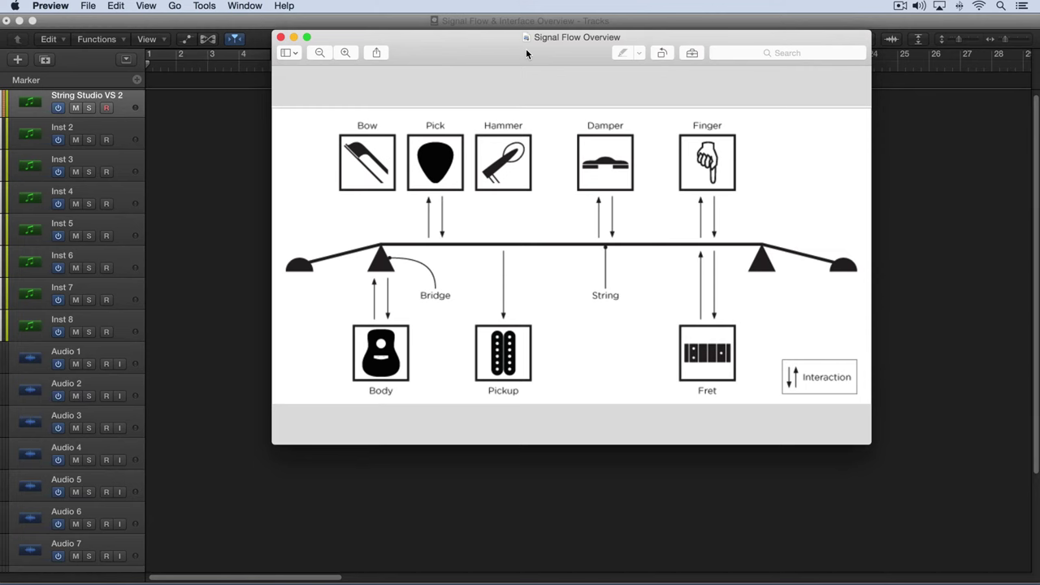
# - Enlarge the Signal Flow Overview diagram in Preview, then bring String Studio VS-2 back to the front
pyautogui.doubleClick(527, 53)
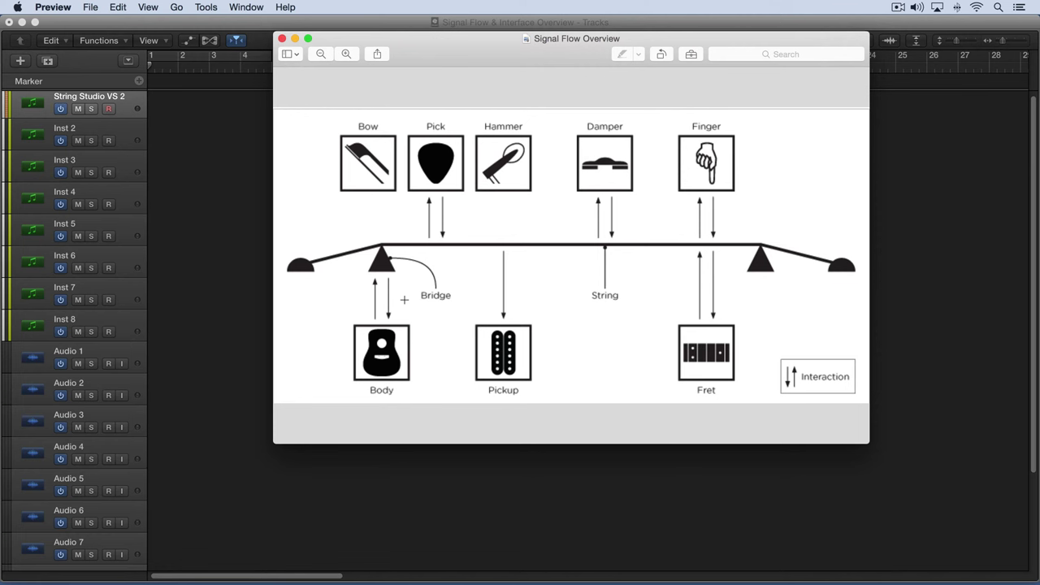
pyautogui.click(239, 149)
# - Switch String Studio VS-2 to its Play page showing effects, arpeggiator and step sequence
pyautogui.click(526, 164)
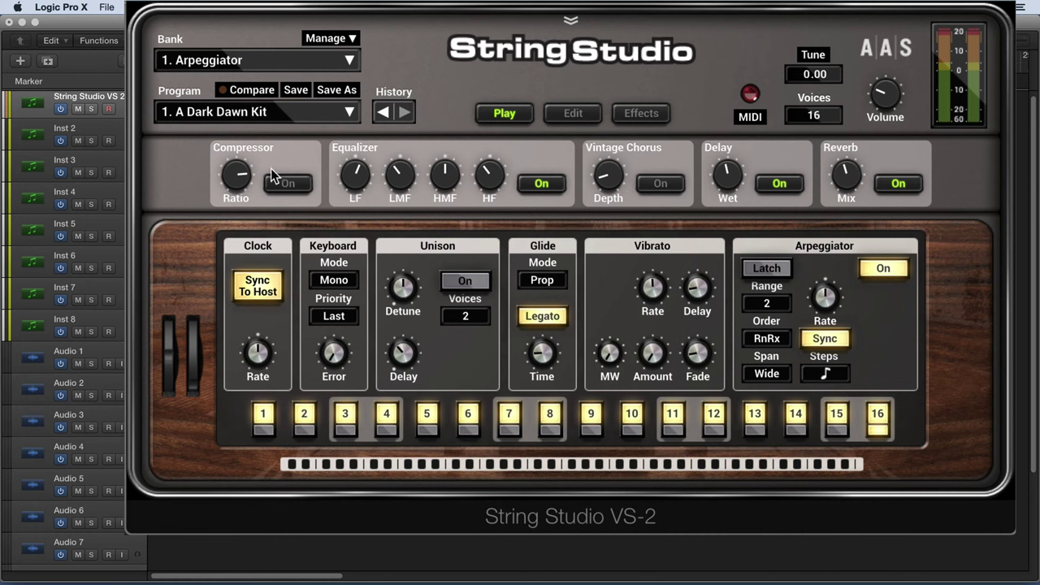
pyautogui.moveTo(268, 62)
# - Browse the Bank and Program lists, keeping Arpeggiator and '1. A Dark Dawn Kit' selected
pyautogui.click(252, 61)
pyautogui.click(220, 79)
pyautogui.click(207, 112)
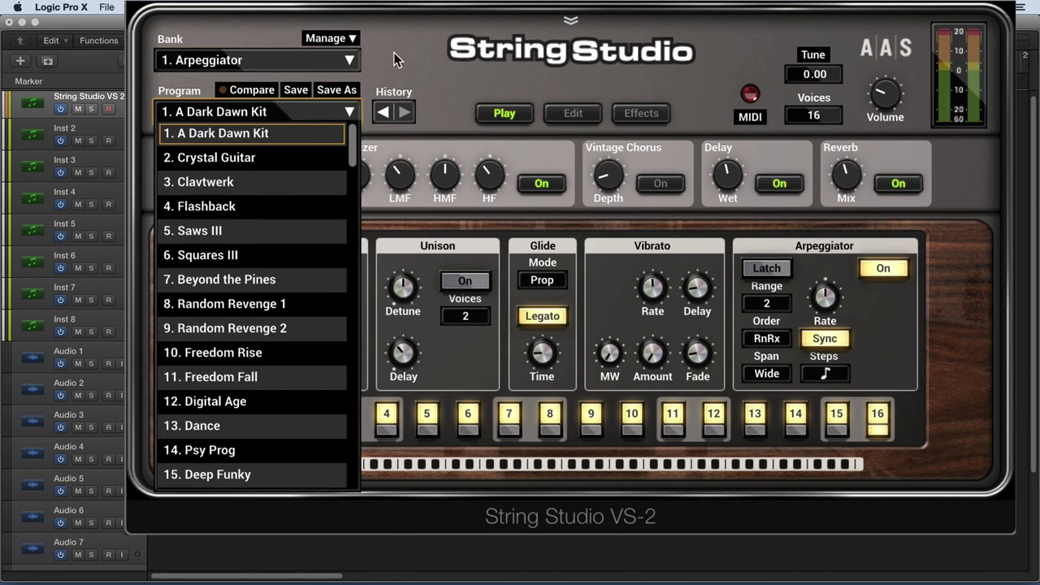
pyautogui.click(364, 112)
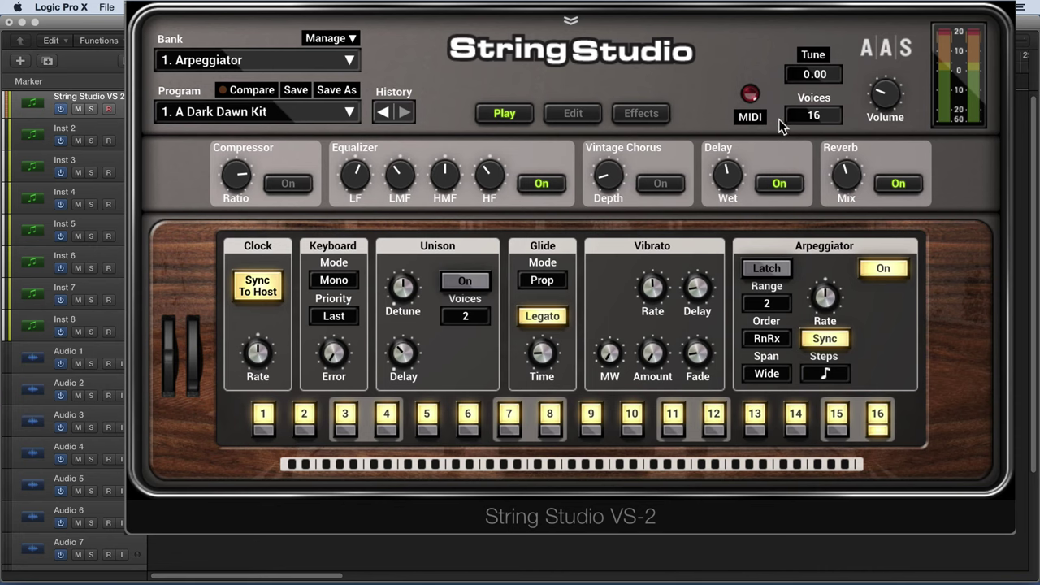
# - Glance at the MIDI settings without changes, then show the Edit page
pyautogui.click(751, 117)
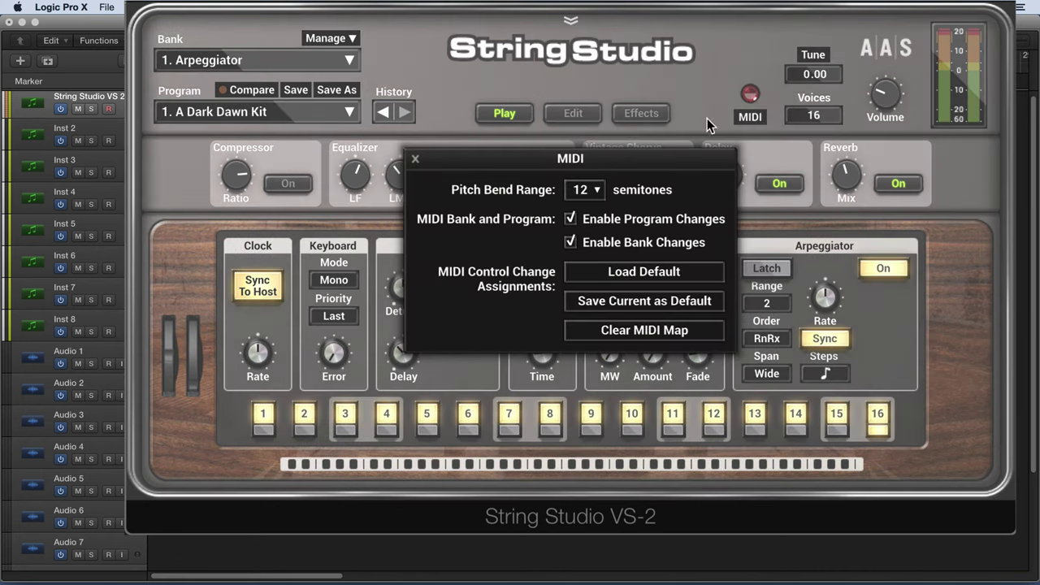
pyautogui.click(415, 158)
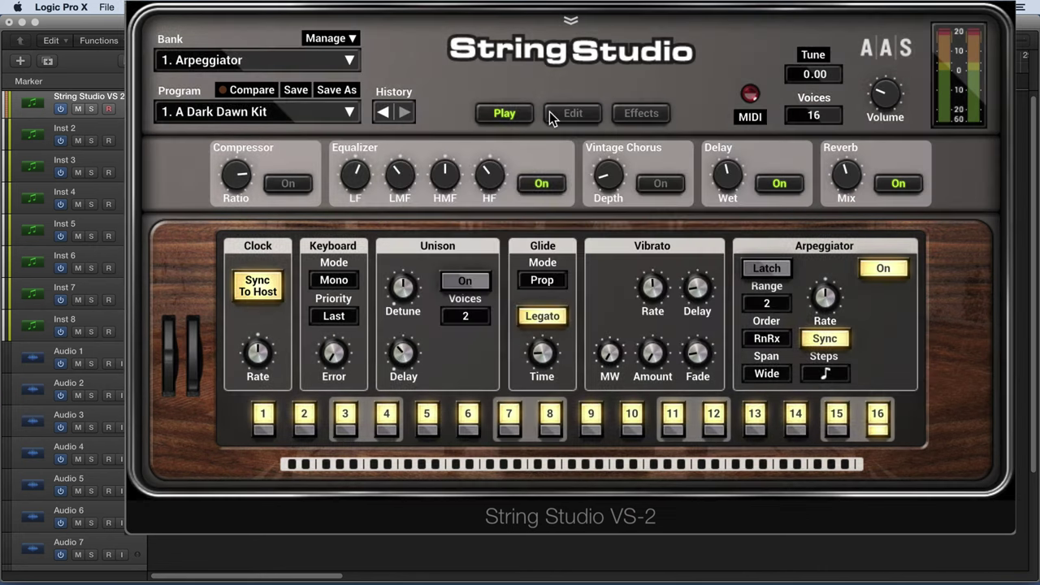
pyautogui.click(575, 114)
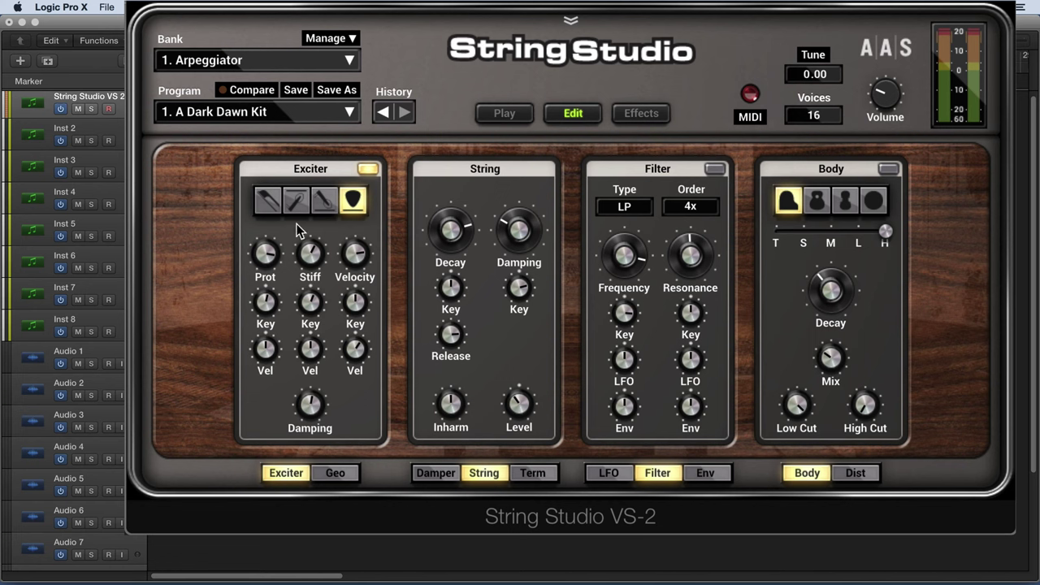
# - Set the Exciter to its second type and show the LFO panel instead of Filter
pyautogui.click(322, 203)
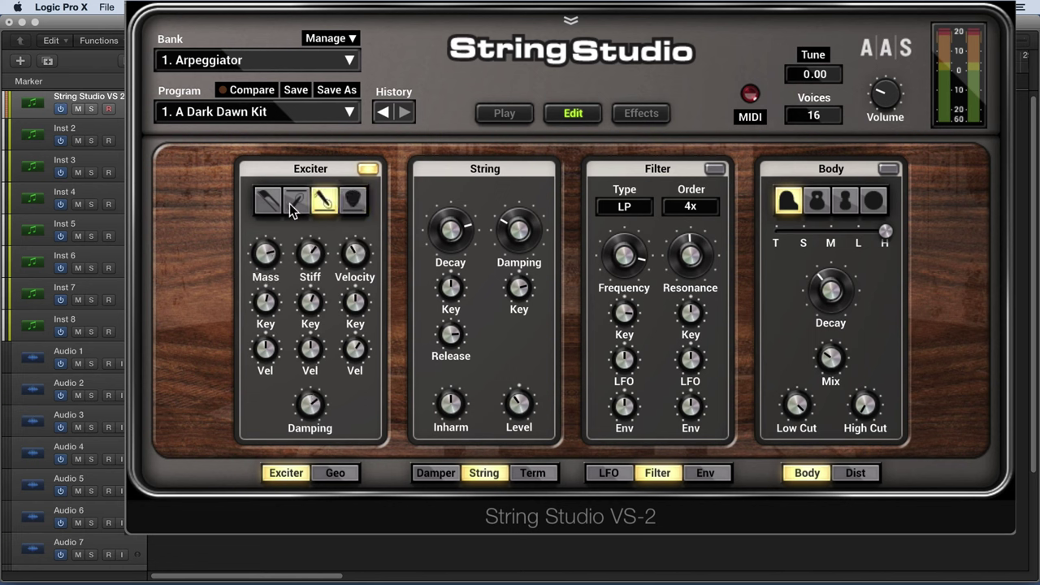
pyautogui.click(292, 203)
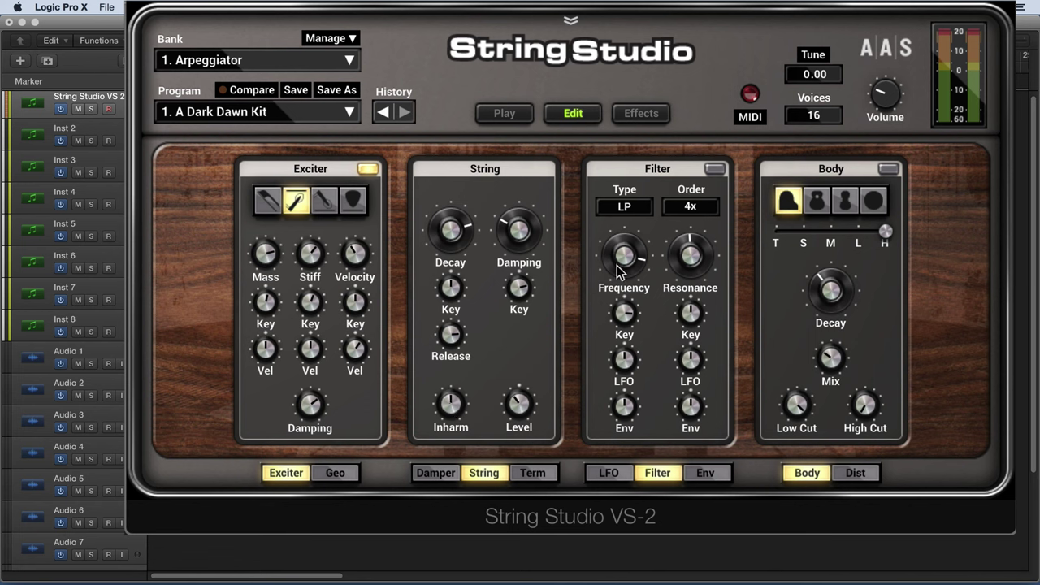
pyautogui.click(608, 473)
# - Show the Envelope panel and set the Body to the third resonator type
pyautogui.click(704, 475)
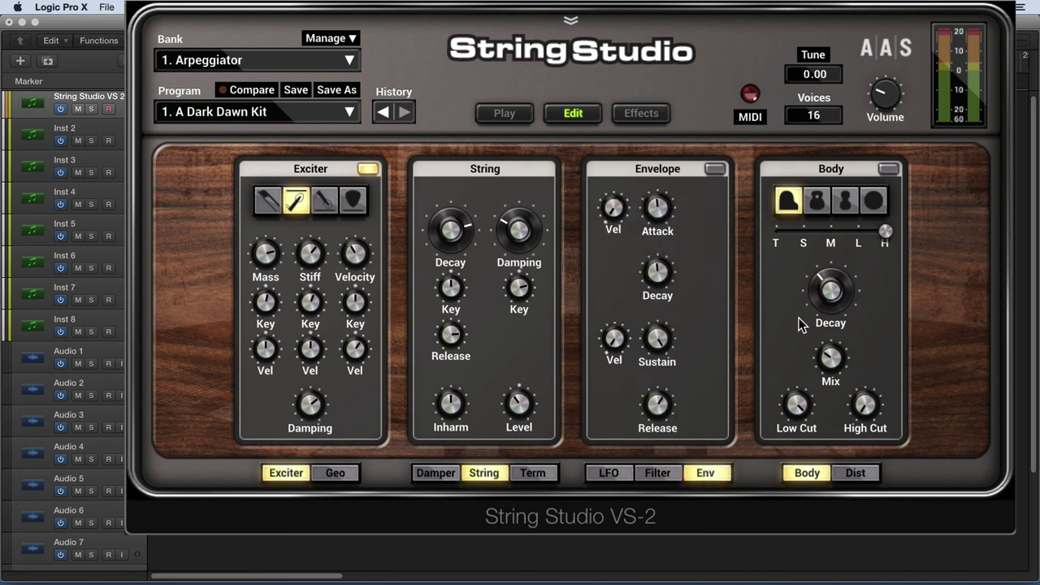
pyautogui.click(821, 203)
pyautogui.click(837, 201)
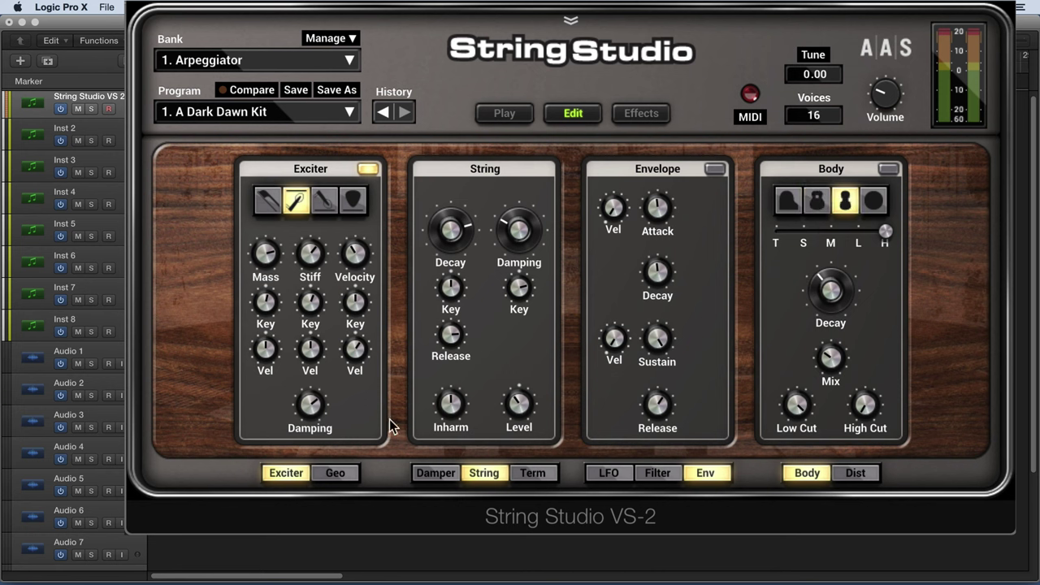
# - Look through the Geometry, Damper, Termination and Distortion panels, then show the Effects page
pyautogui.click(340, 473)
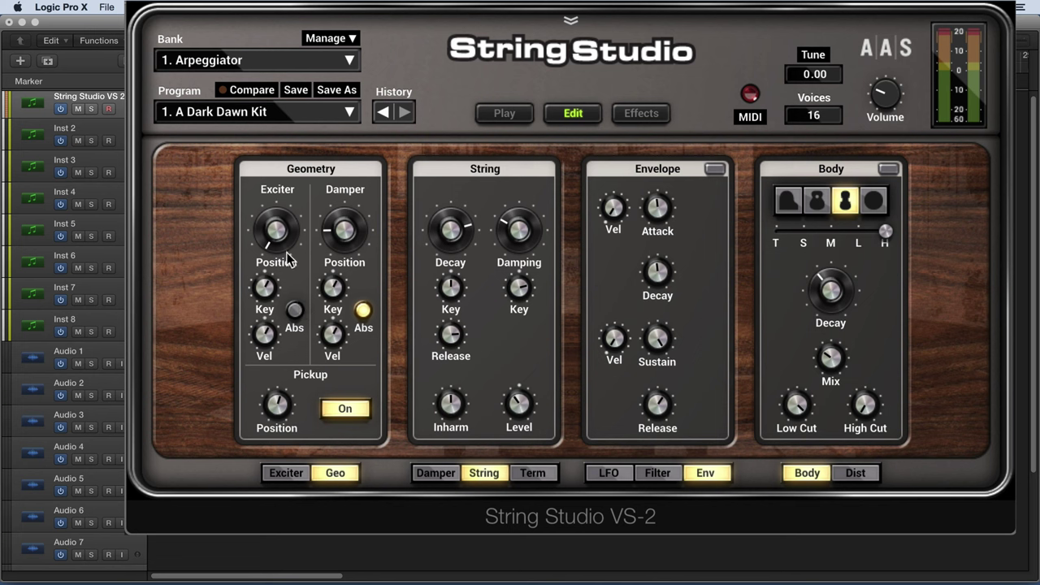
pyautogui.click(432, 474)
pyautogui.click(532, 472)
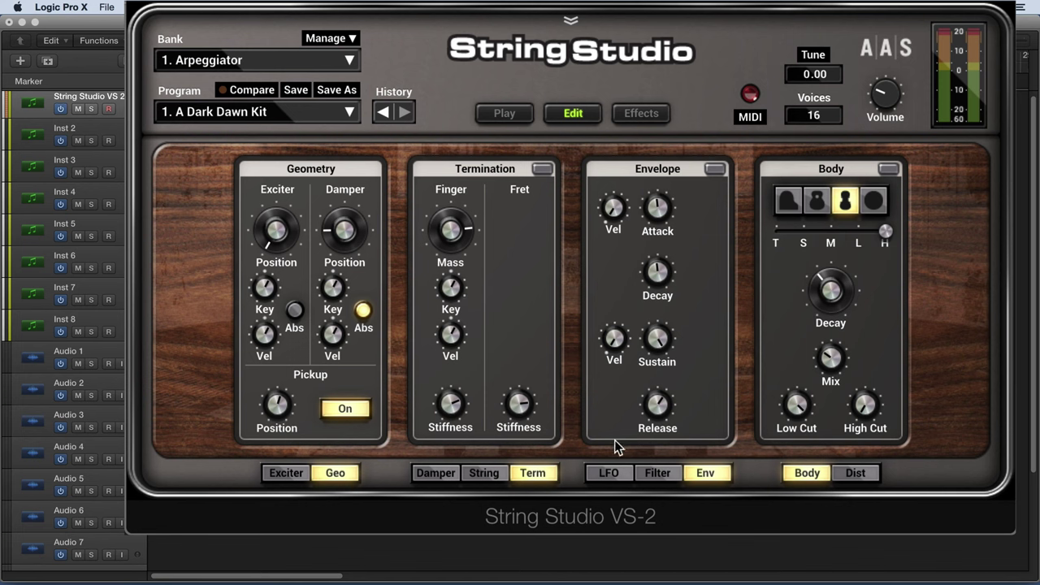
pyautogui.click(855, 473)
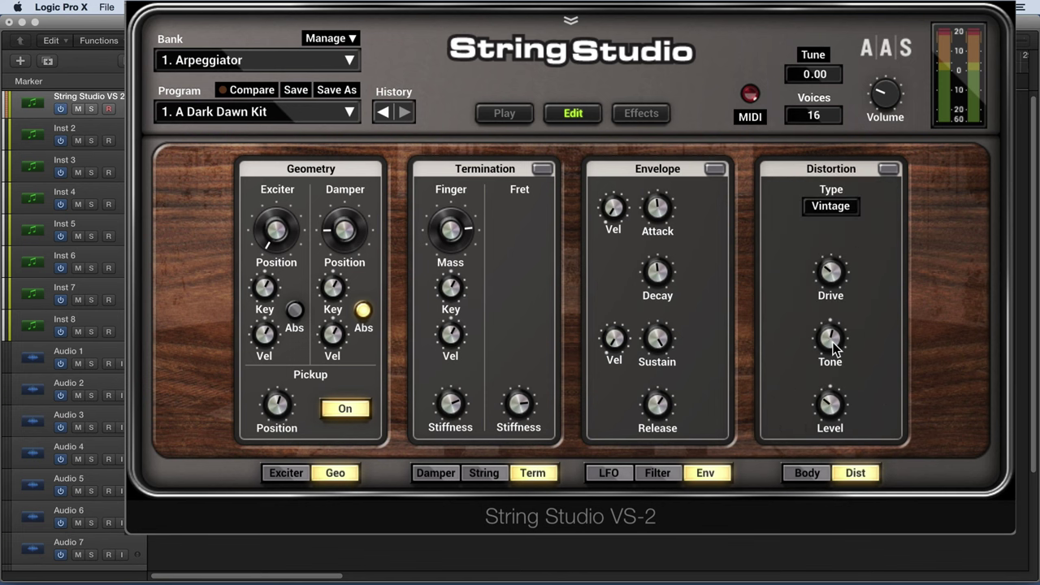
pyautogui.click(645, 114)
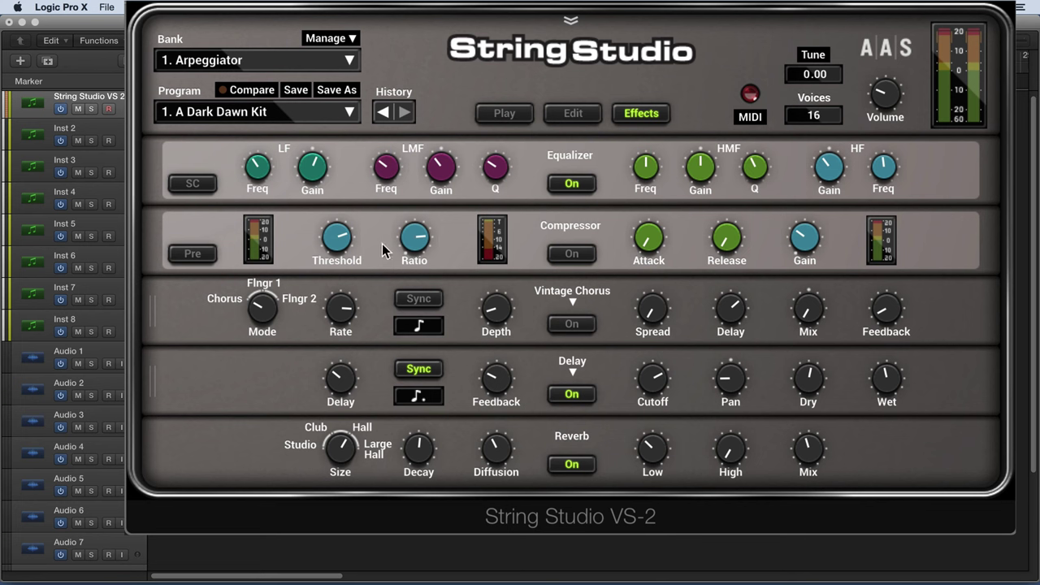
# - Drag the Delay module above Vintage Chorus in the effects chain, then return to Edit
pyautogui.click(568, 304)
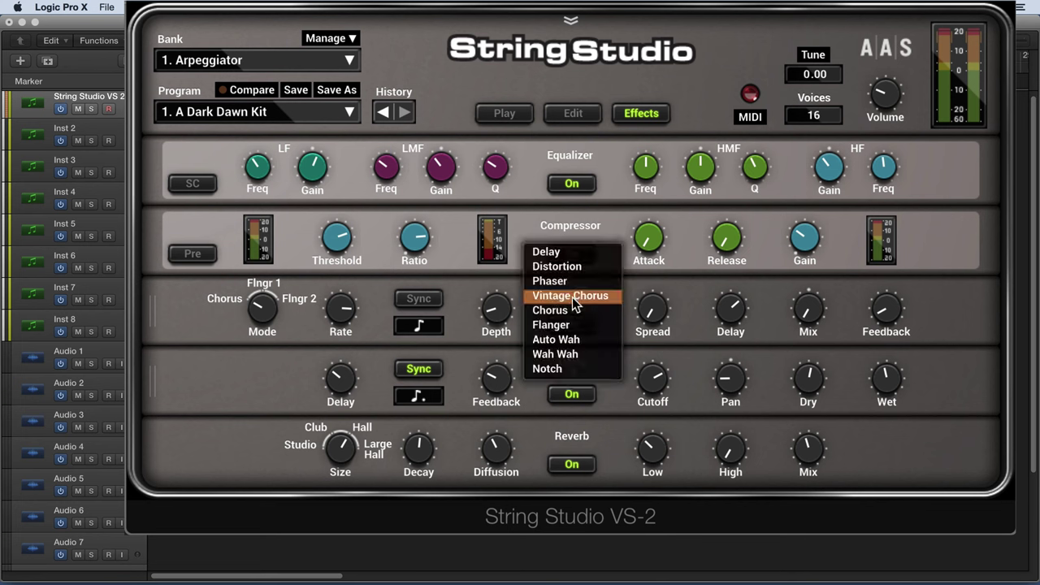
pyautogui.click(481, 375)
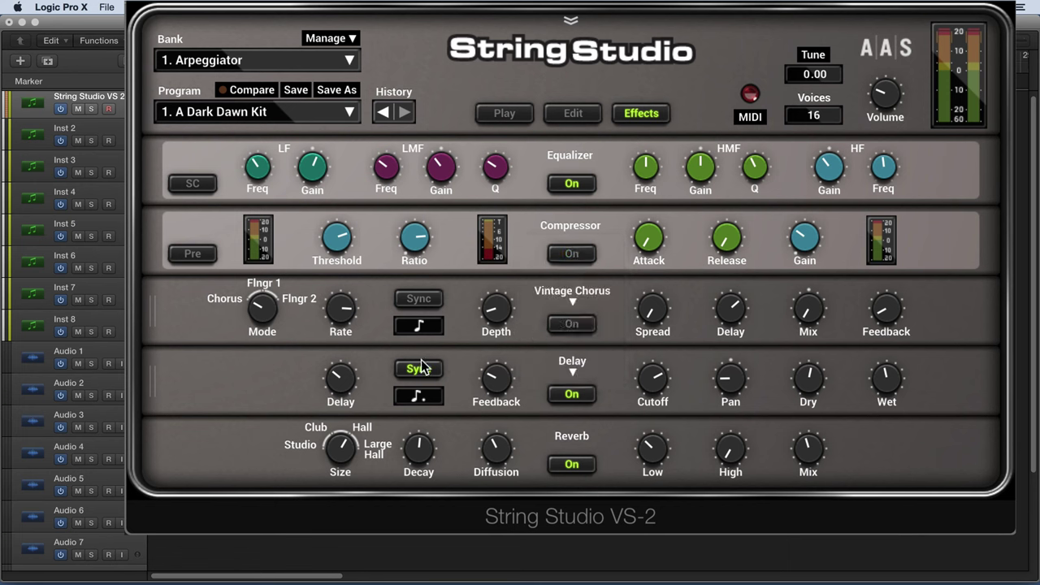
pyautogui.moveTo(159, 388); pyautogui.dragTo(159, 351)
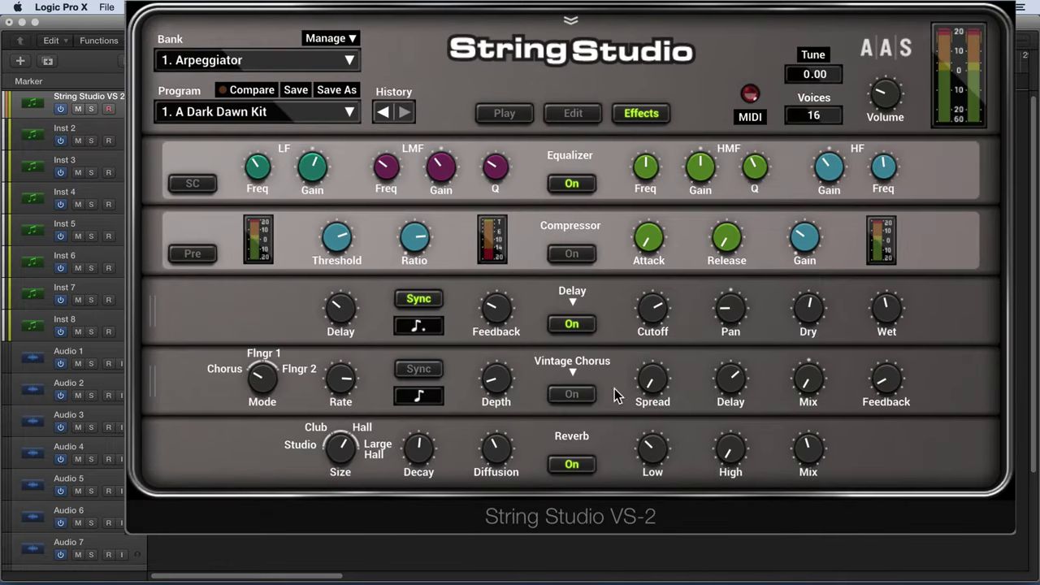
pyautogui.click(576, 117)
# - Set Envelope Decay to about 0.433 s and Distortion Tone to 48.6%
pyautogui.moveTo(673, 289); pyautogui.dragTo(659, 270)
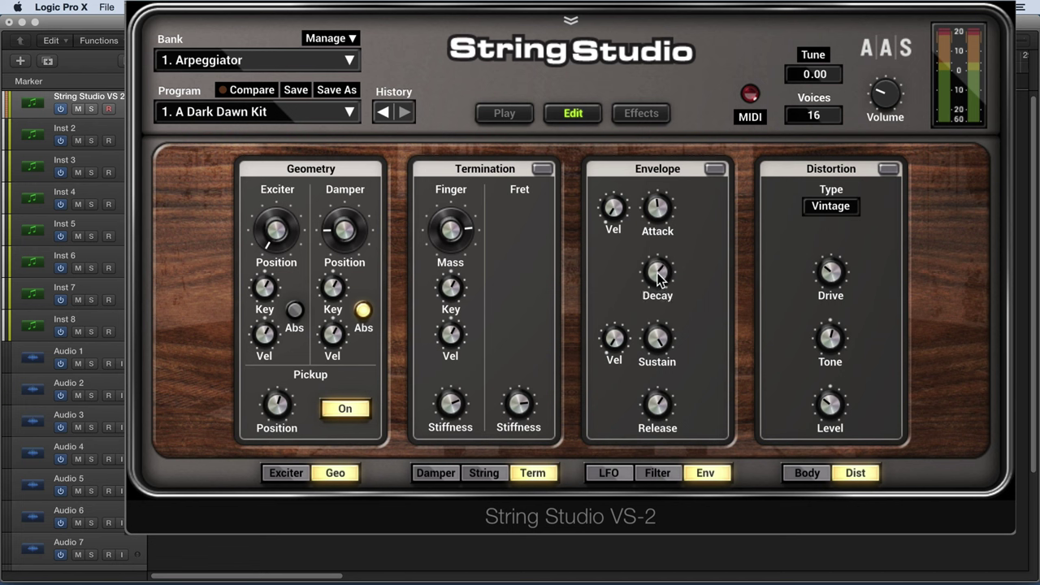
pyautogui.moveTo(659, 271); pyautogui.dragTo(659, 280)
pyautogui.moveTo(499, 518); pyautogui.dragTo(700, 265)
pyautogui.moveTo(830, 335)
pyautogui.mouseDown()
pyautogui.moveTo(832, 326)
pyautogui.moveTo(837, 341)
pyautogui.mouseUp()
pyautogui.moveTo(825, 332); pyautogui.dragTo(820, 338)
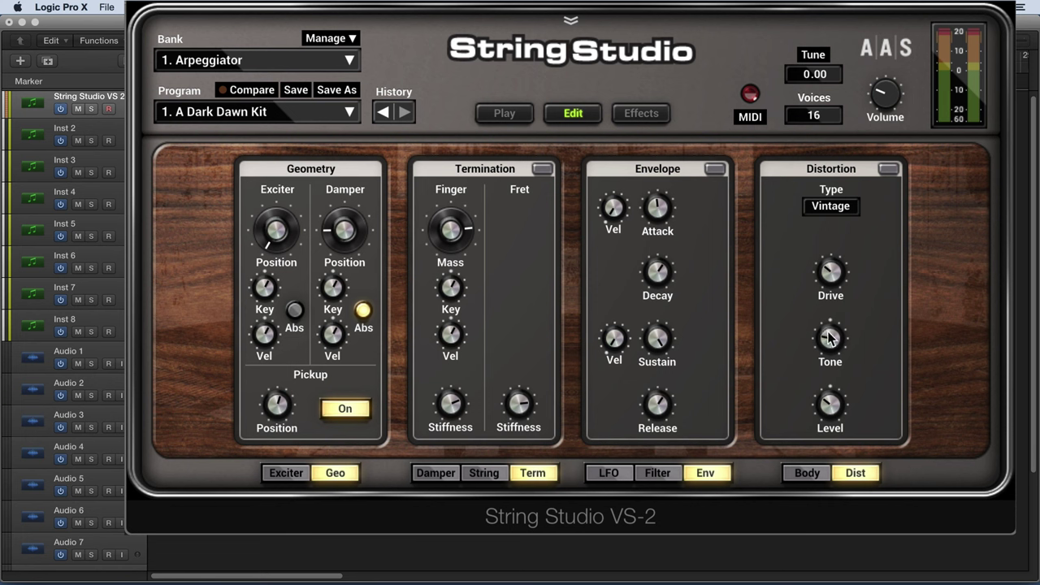